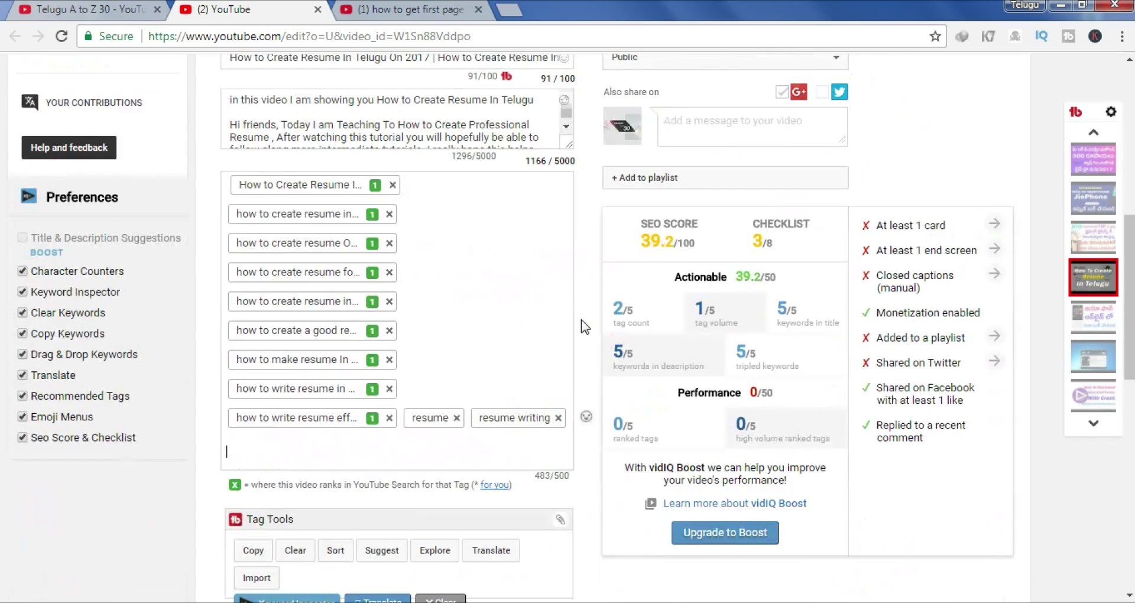
Copy "How to Create Resume" from the start of the video title and add it as a new tag
scroll(431, 324, "up", 1)
scroll(383, 188, "down", 1)
scroll(372, 104, "up", 1)
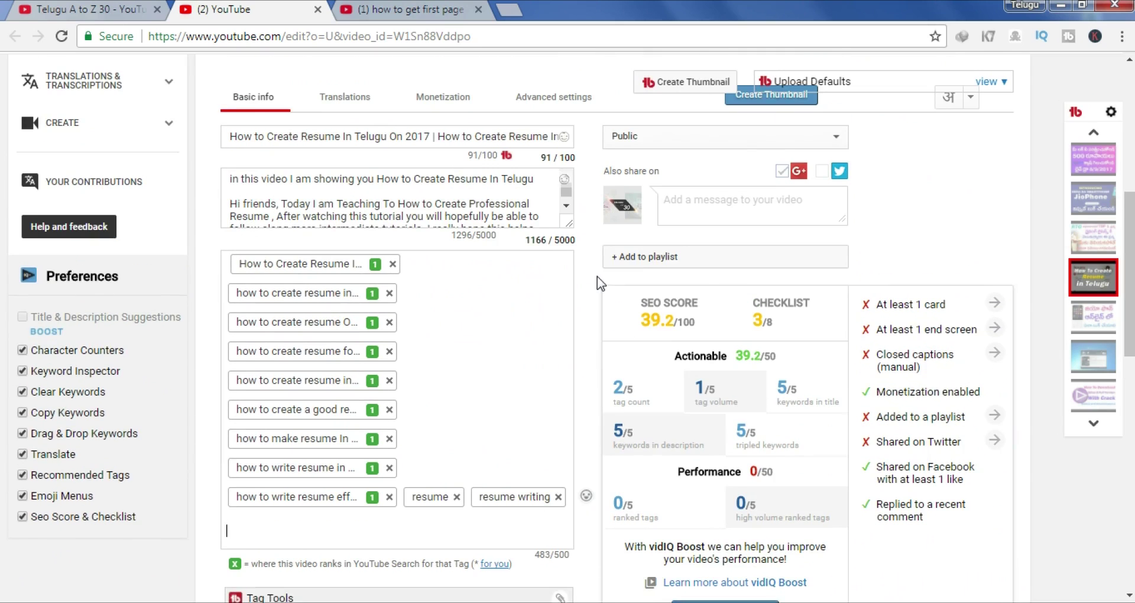
scroll(527, 297, "down", 2)
scroll(527, 297, "down", 1)
scroll(527, 297, "up", 3)
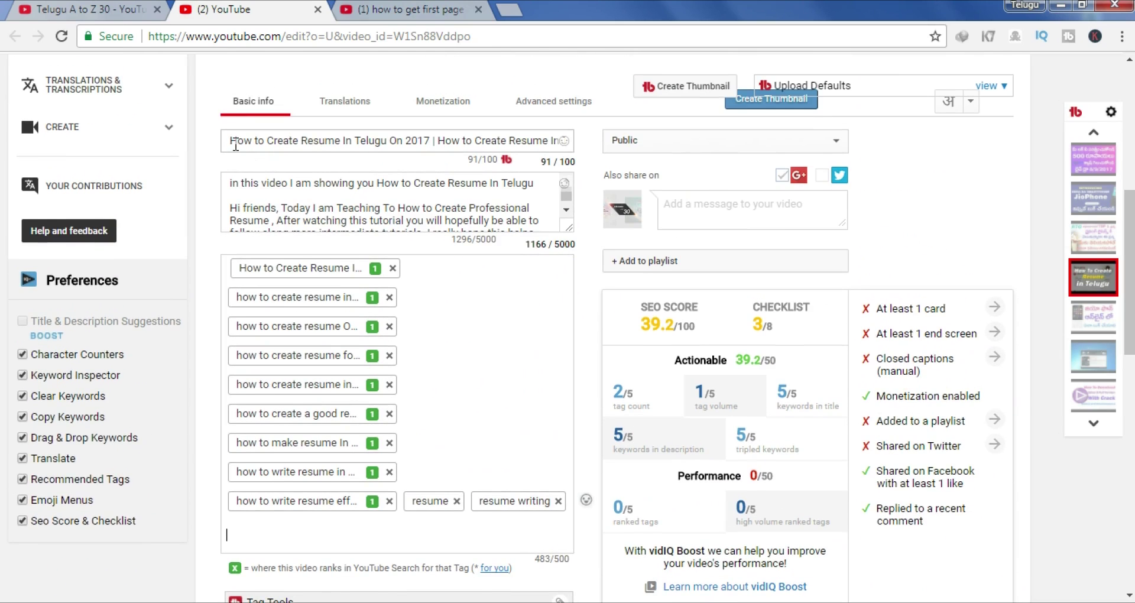
left_click_drag(236, 141, 337, 146)
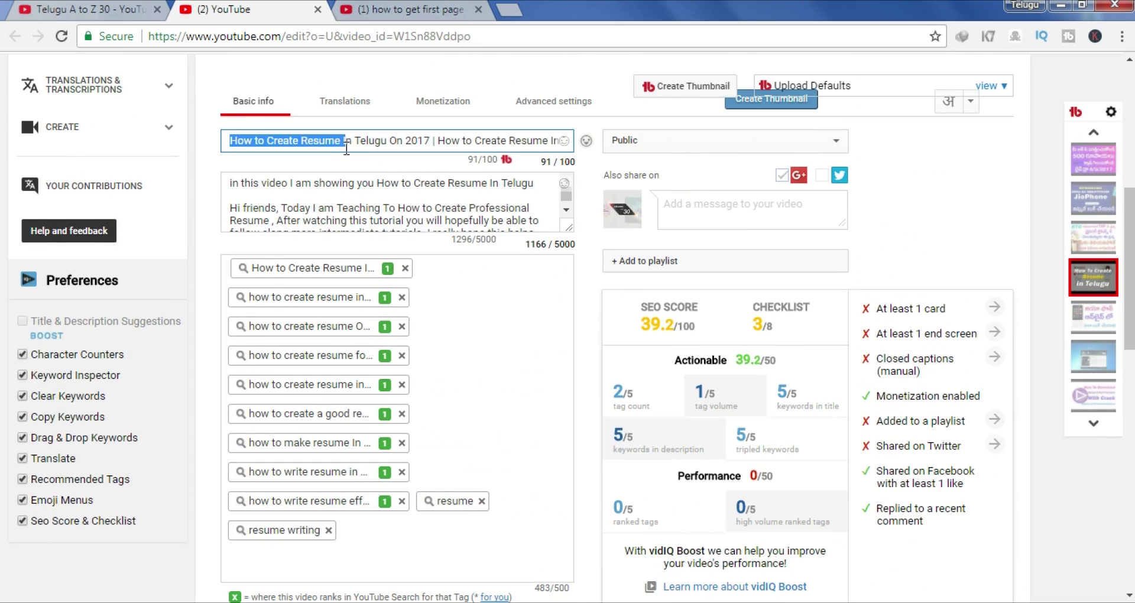
right_click(341, 144)
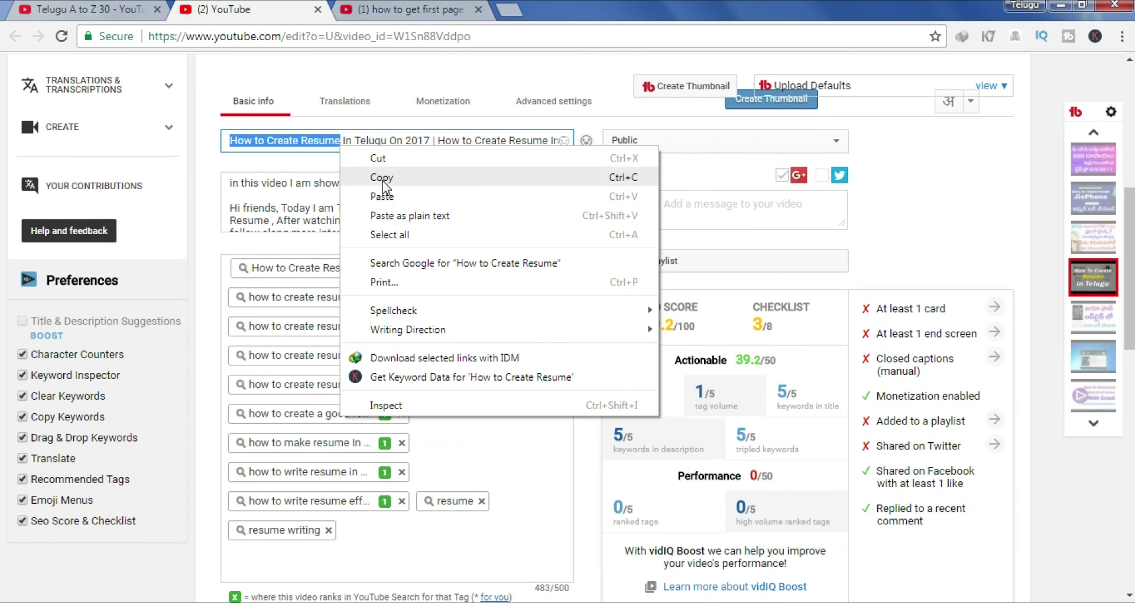
left_click(381, 177)
scroll(352, 442, "down", 3)
left_click(408, 394)
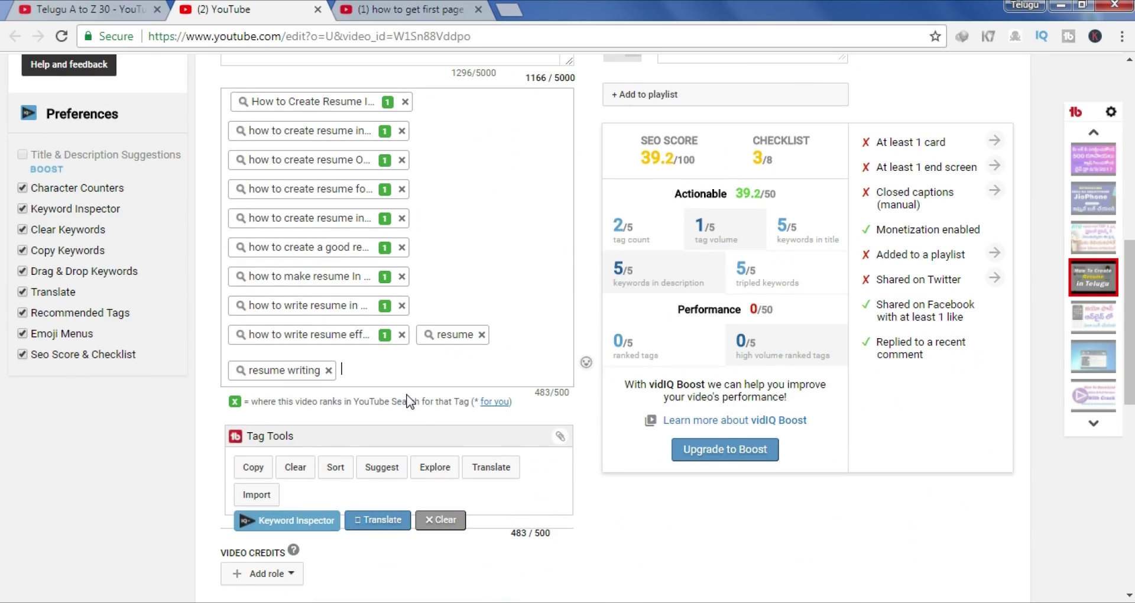
key("ctrl+v")
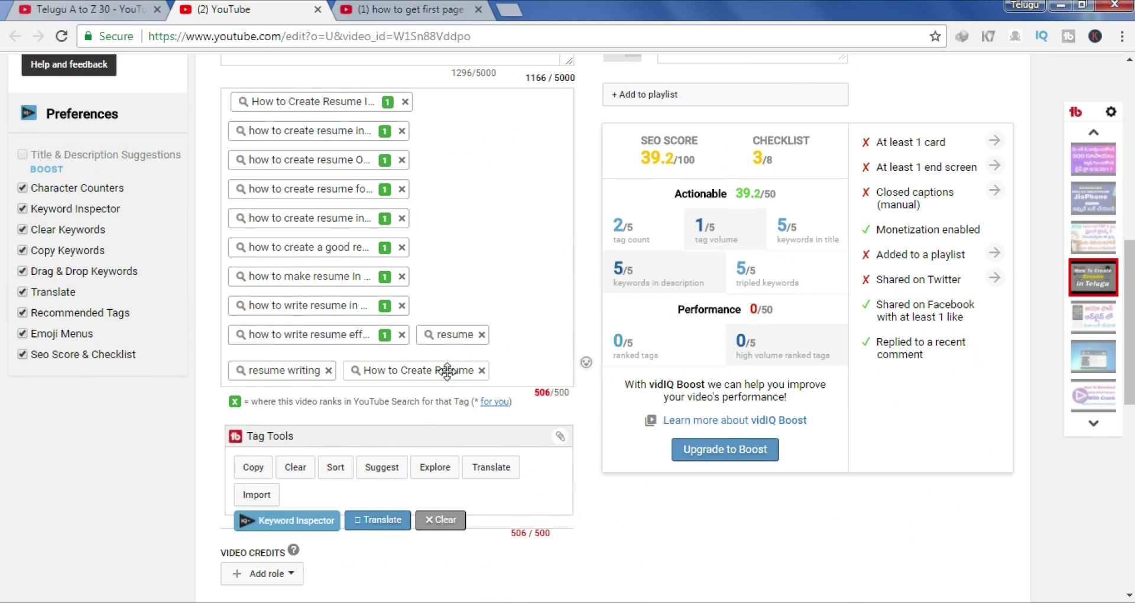
Sort the video's tags automatically by rank in the Tag Sorter and apply the new order
left_click(334, 468)
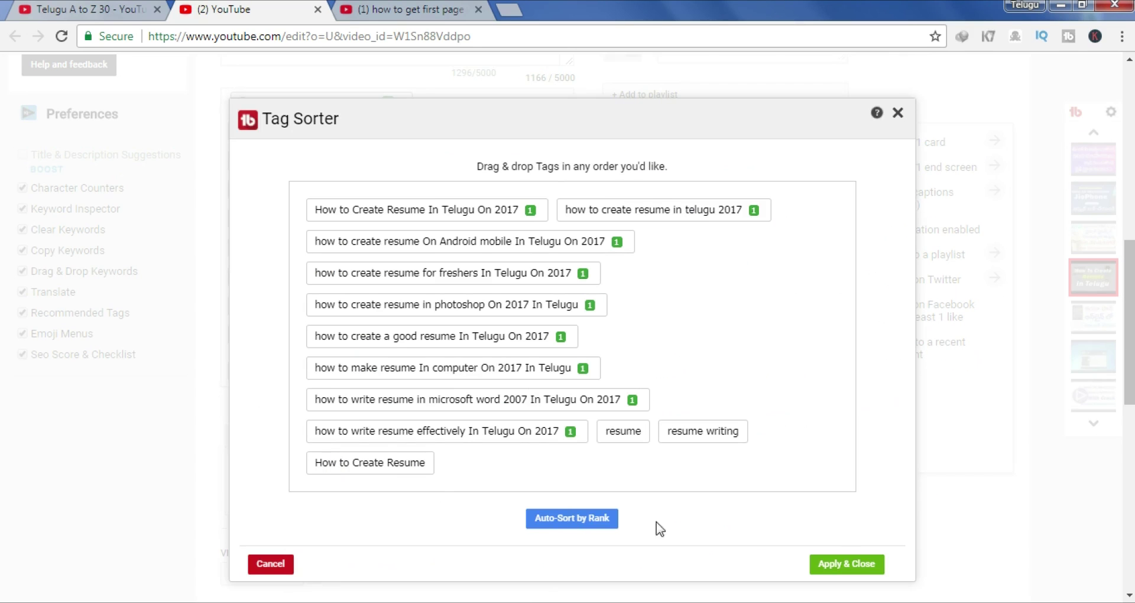
left_click(565, 523)
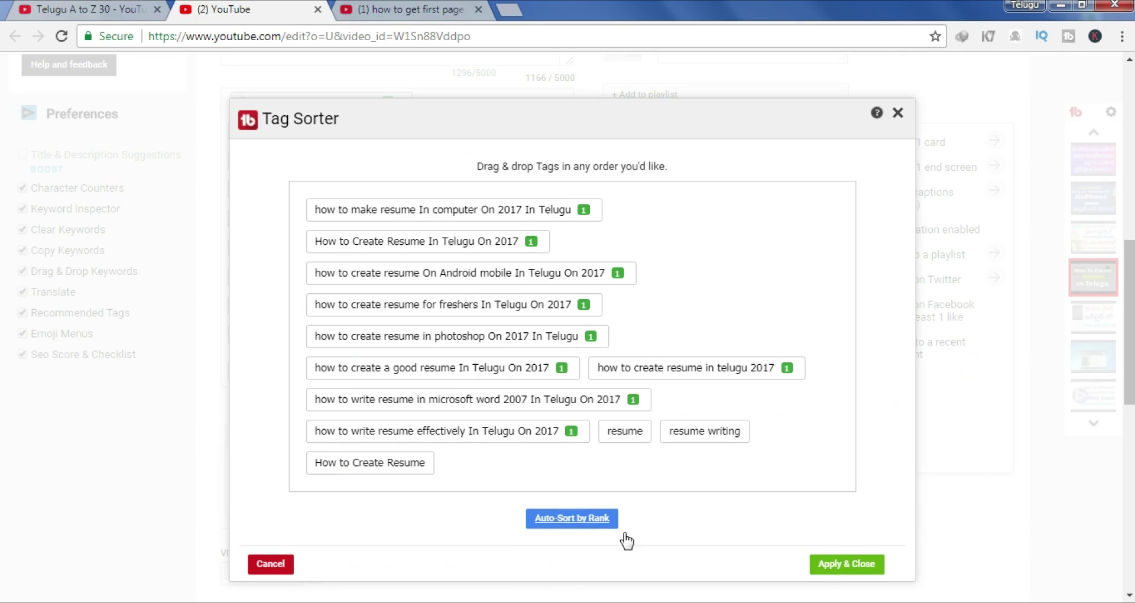
left_click(865, 563)
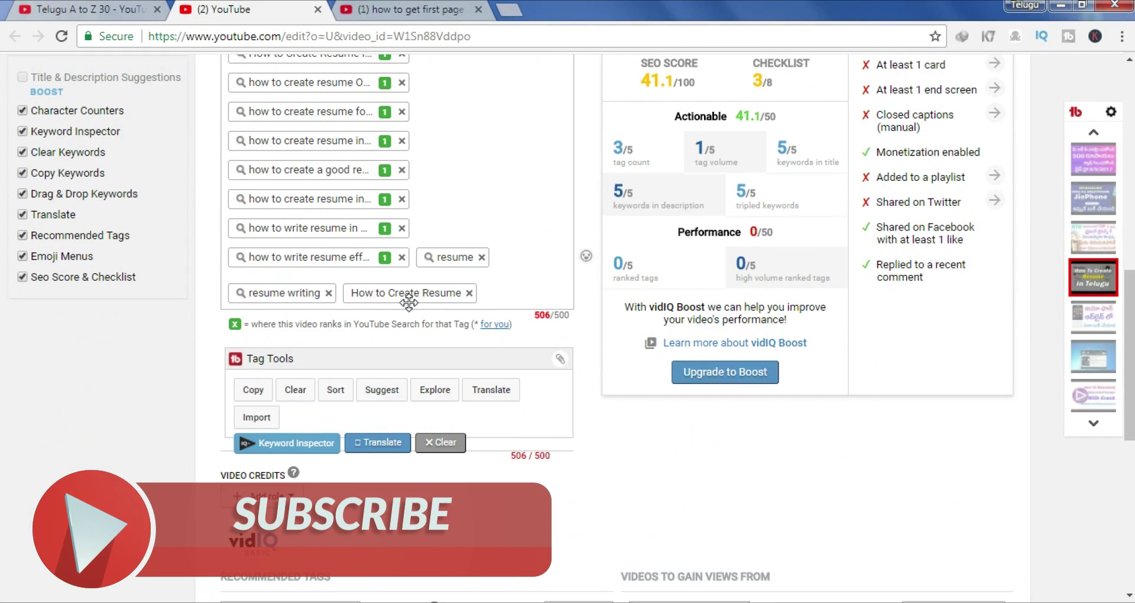
Check the rank of the "How to Create Resume" tag and remove it from the tag list
scroll(408, 303, "up", 2)
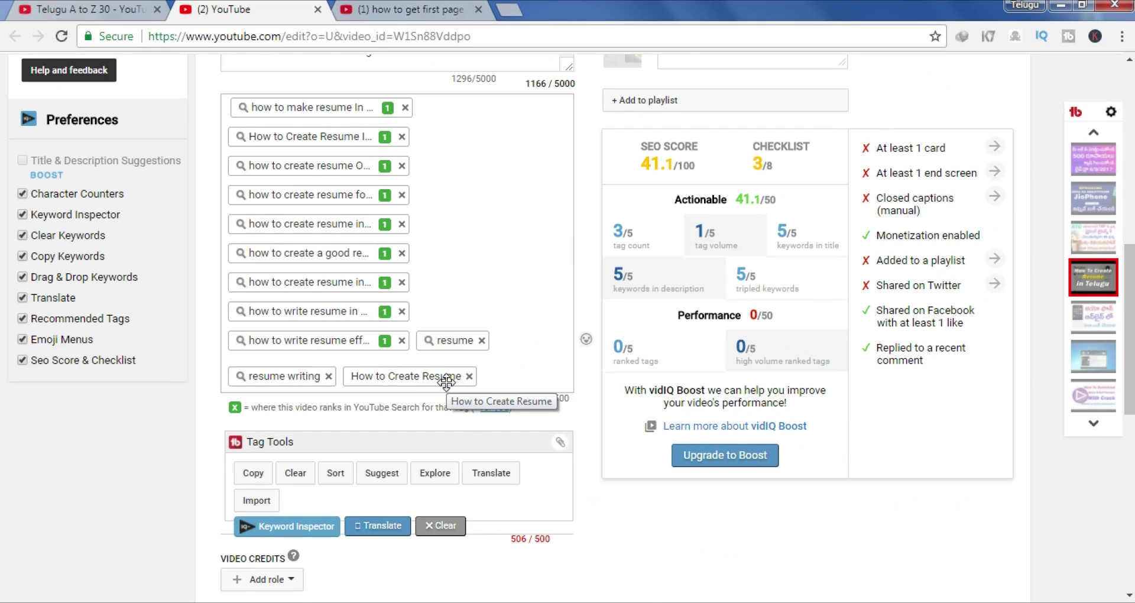
scroll(446, 317, "up", 3)
scroll(593, 347, "down", 4)
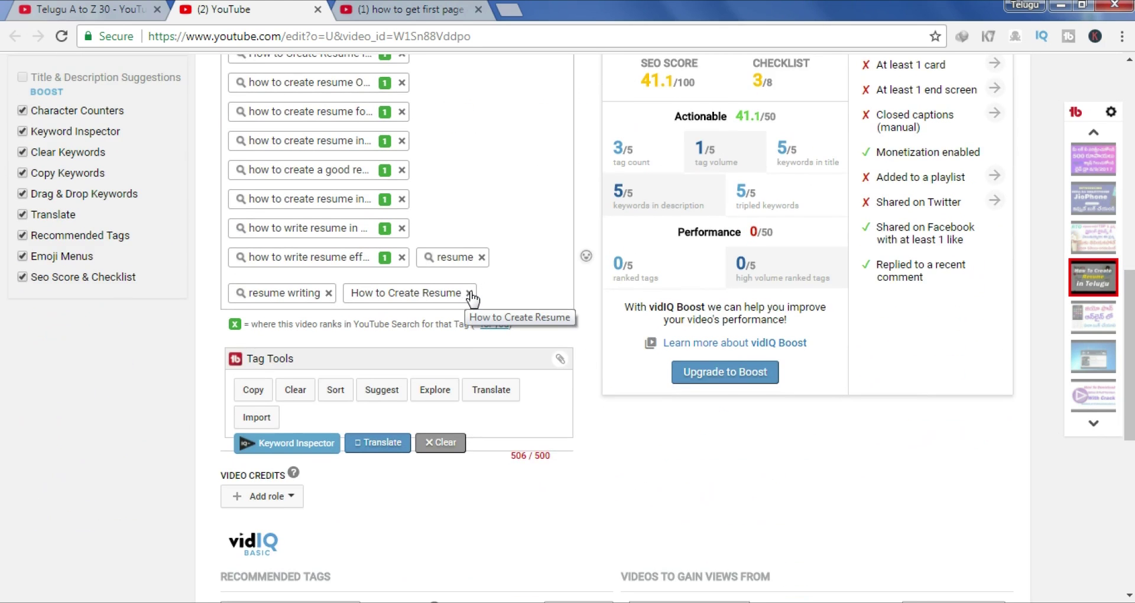
left_click(470, 293)
Copy "How to Create Resume In Telugu" from the video title and add it as a new tag
scroll(472, 289, "up", 5)
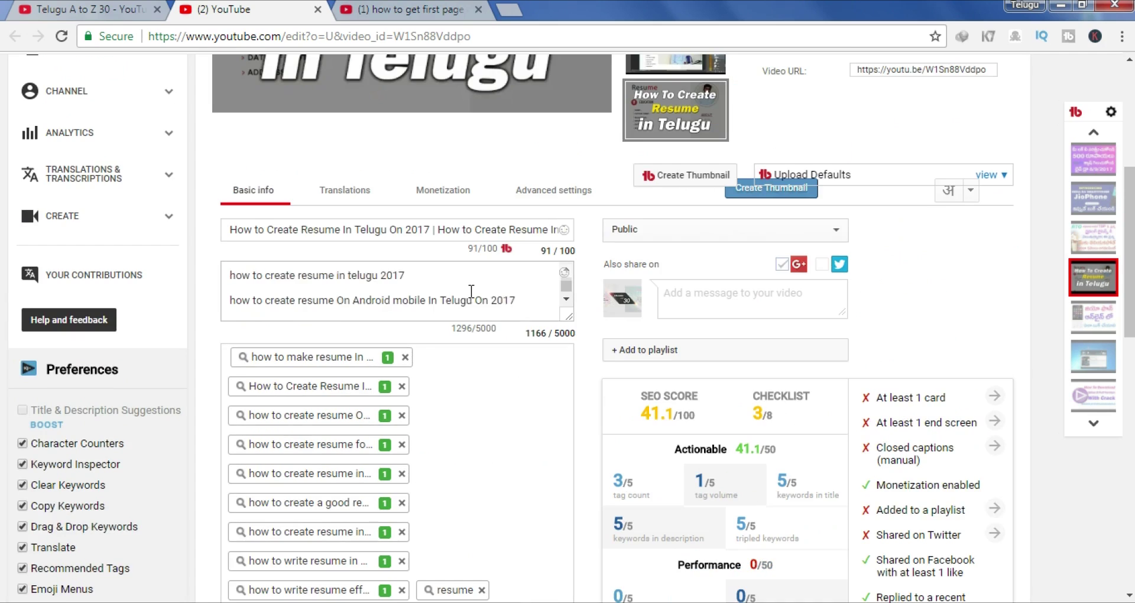
left_click_drag(230, 231, 387, 237)
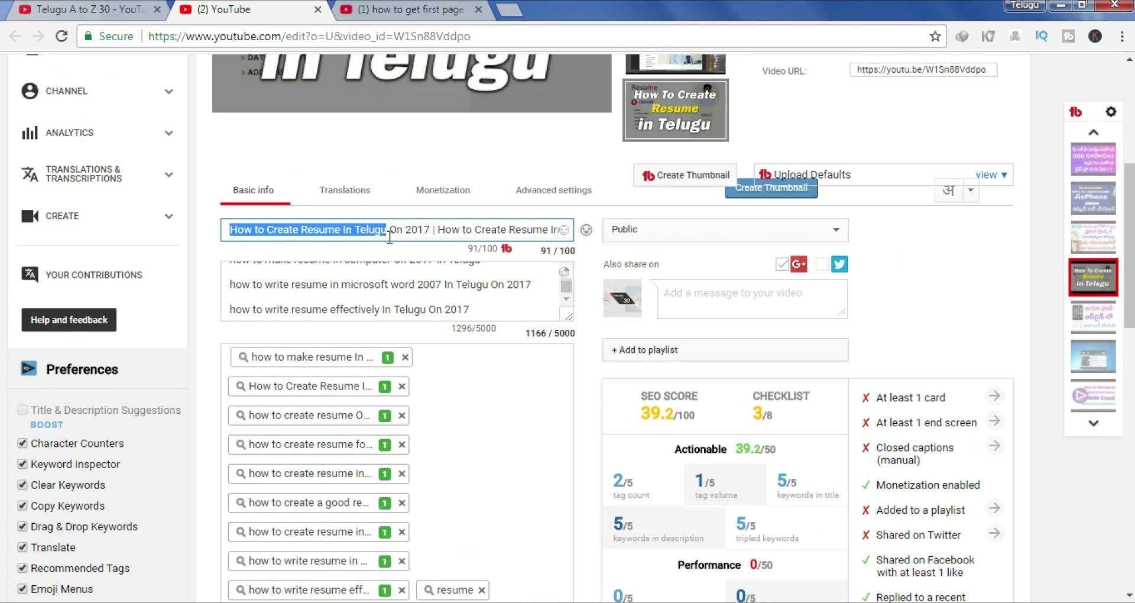
right_click(377, 234)
left_click(418, 264)
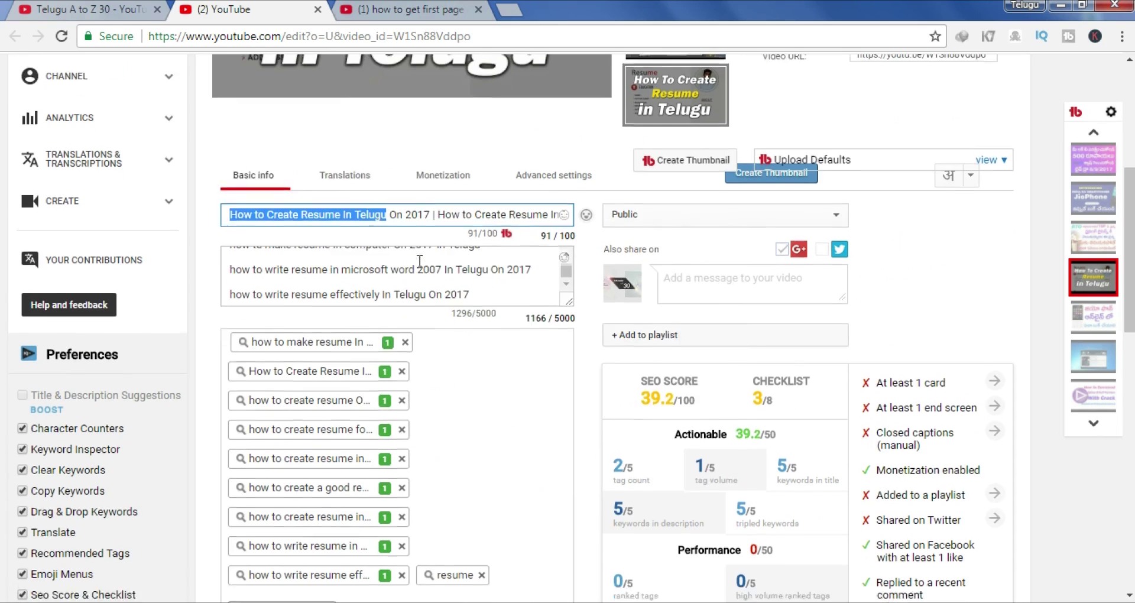
scroll(419, 354, "down", 5)
left_click(395, 293)
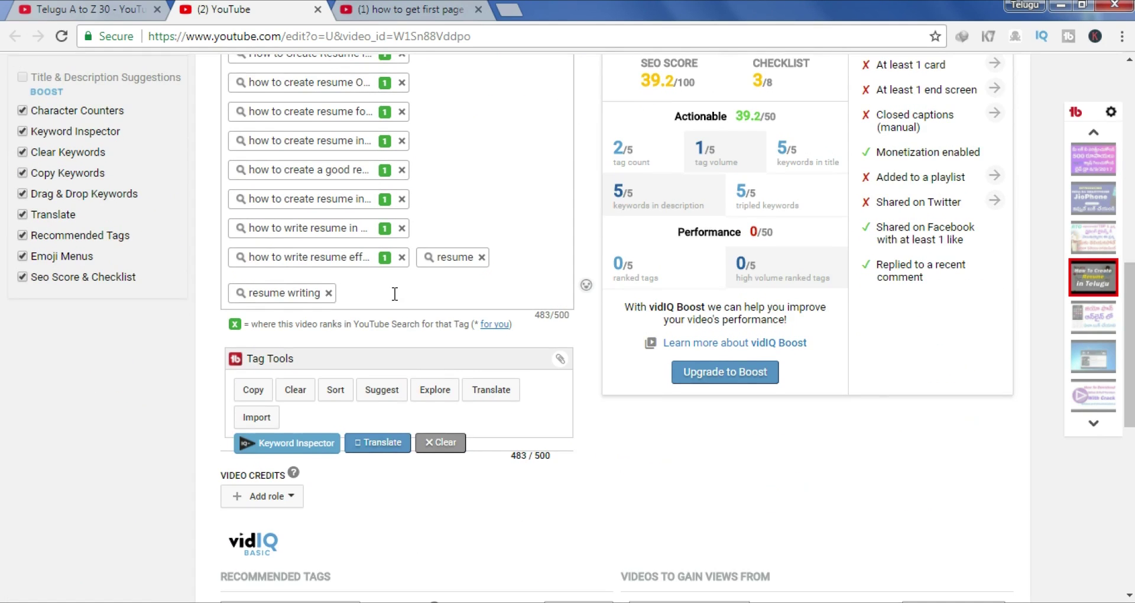
key("ctrl+v")
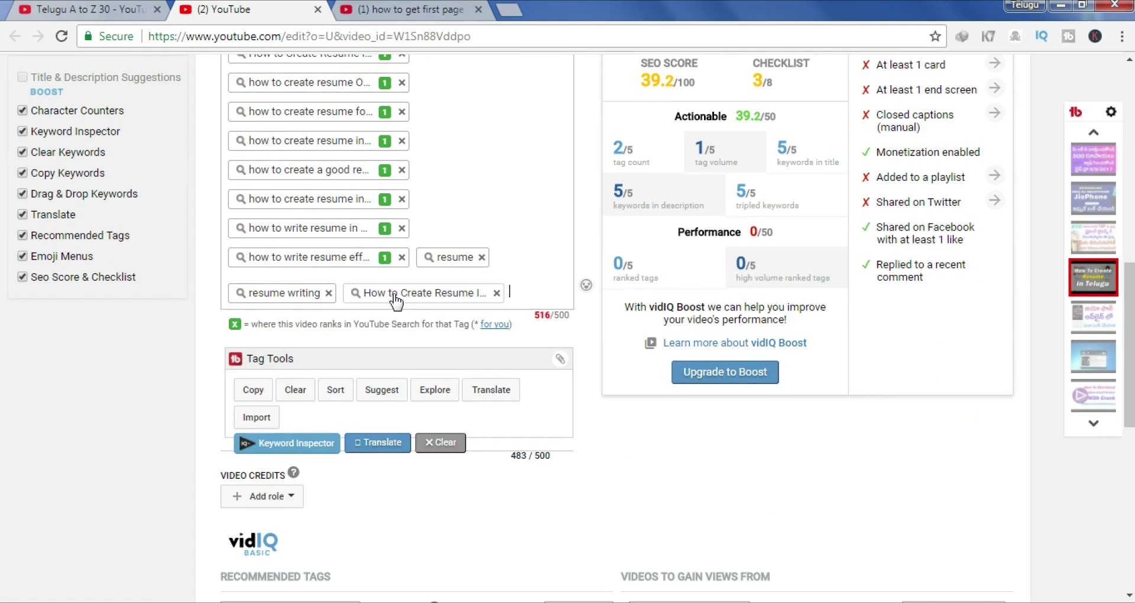
Apply the existing tag order in the Tag Sorter and remove the "How to Create Resume In Telugu" tag
left_click(335, 391)
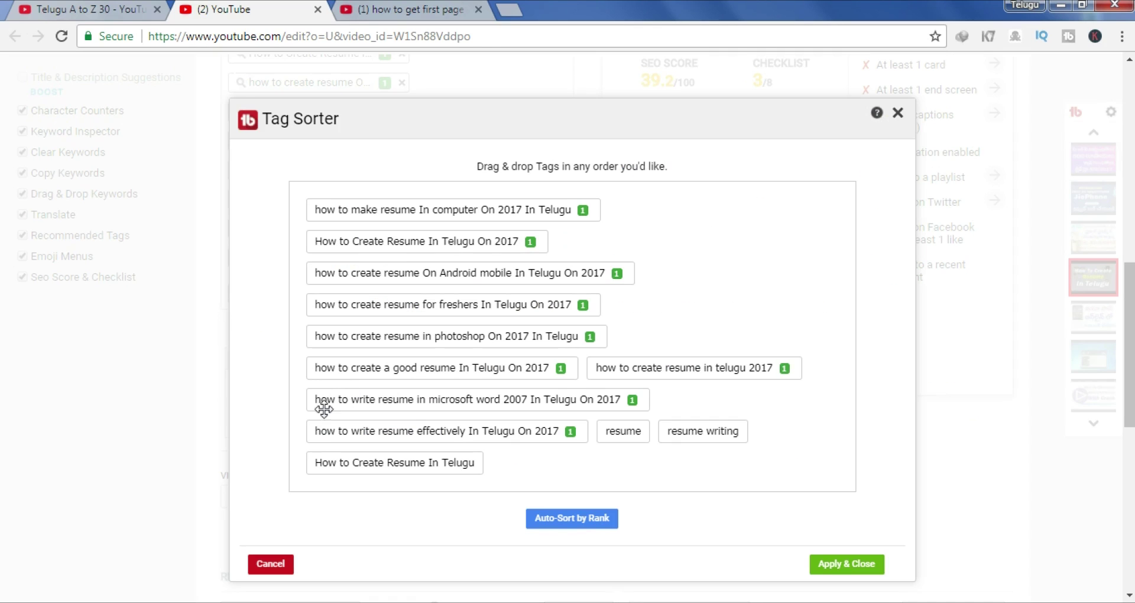
scroll(779, 339, "down", 3)
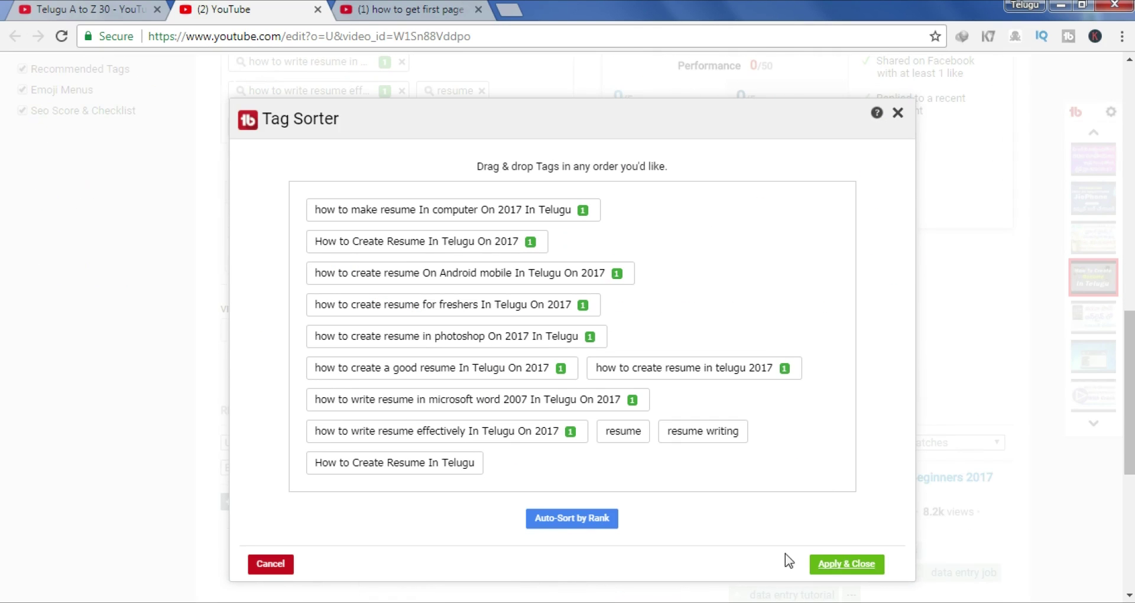
left_click(842, 565)
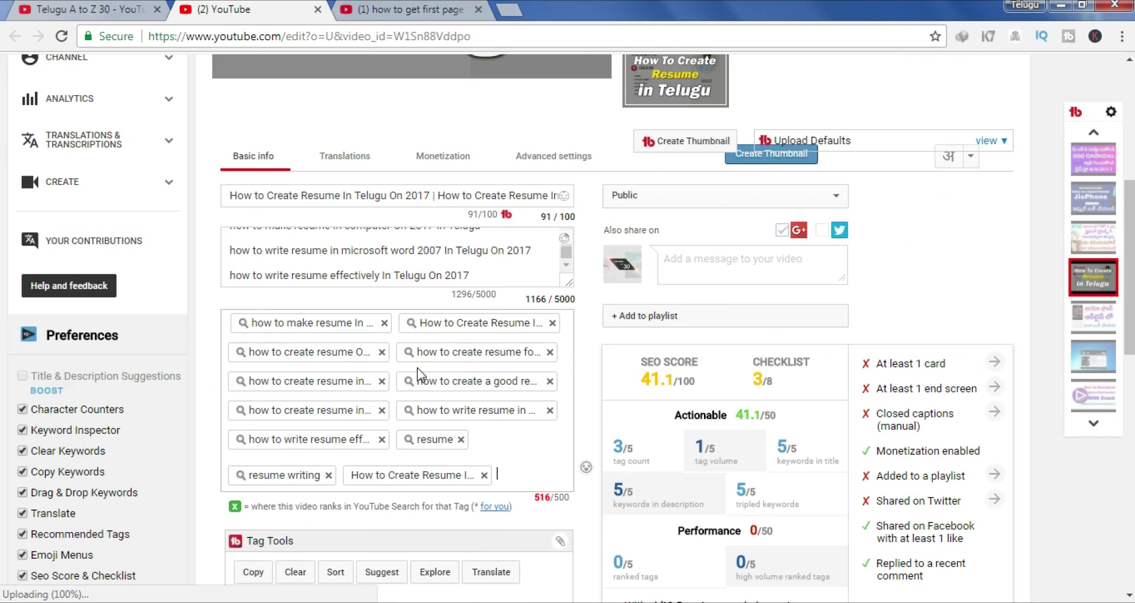
scroll(414, 414, "down", 3)
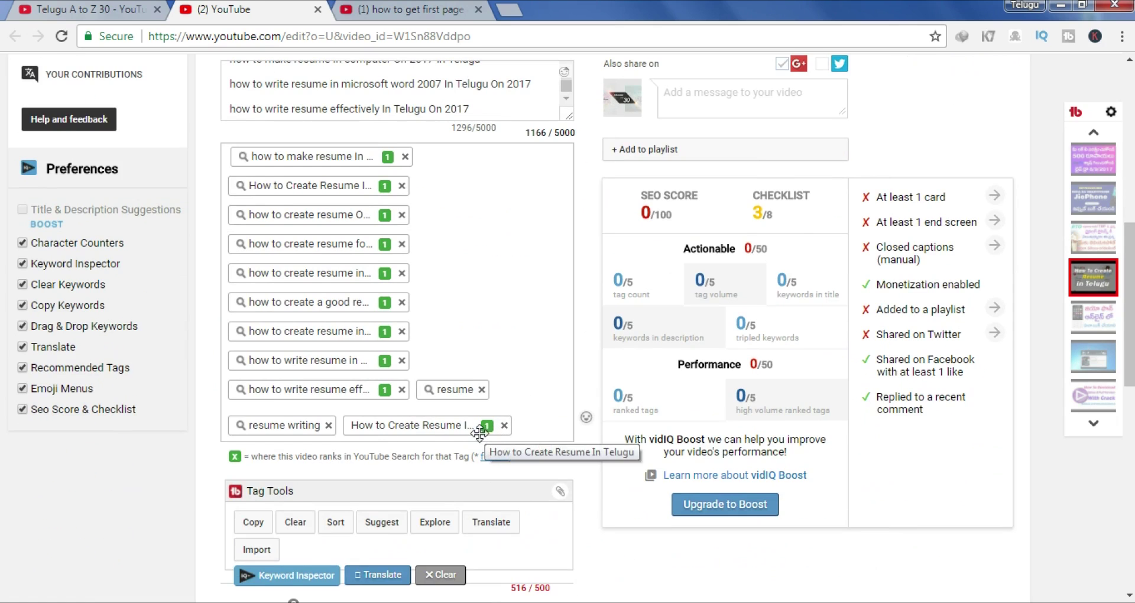
left_click(504, 426)
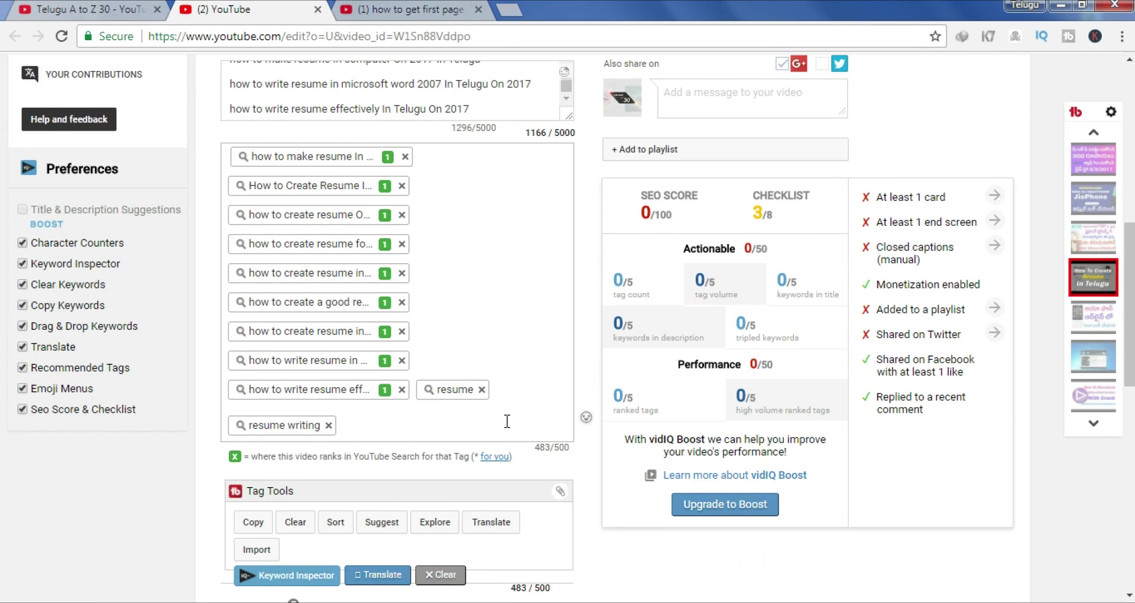
Examine the title's opening phrase against the ranked tags, the description and the SEO score of the resume video
scroll(506, 423, "up", 8)
scroll(506, 435, "down", 7)
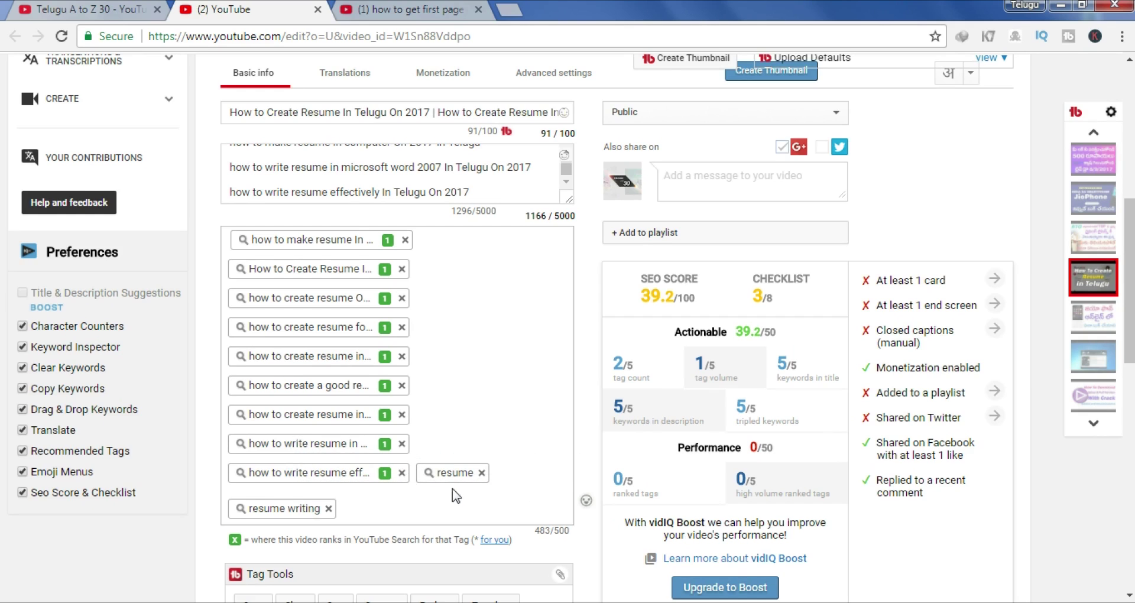
scroll(500, 254, "down", 3)
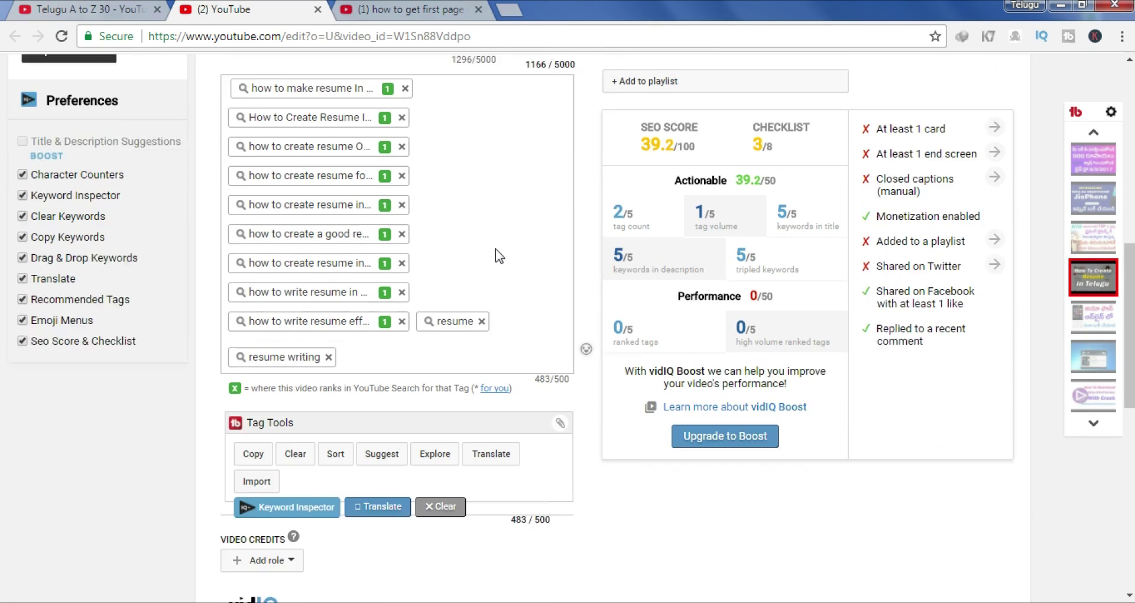
scroll(443, 339, "up", 3)
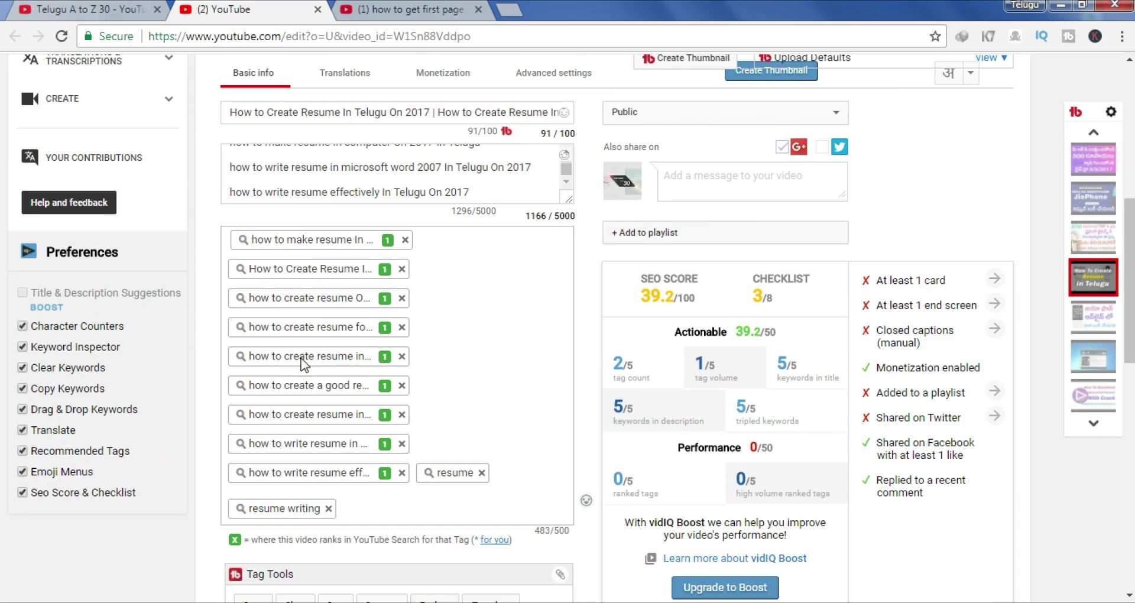
scroll(304, 359, "down", 3)
scroll(318, 225, "up", 4)
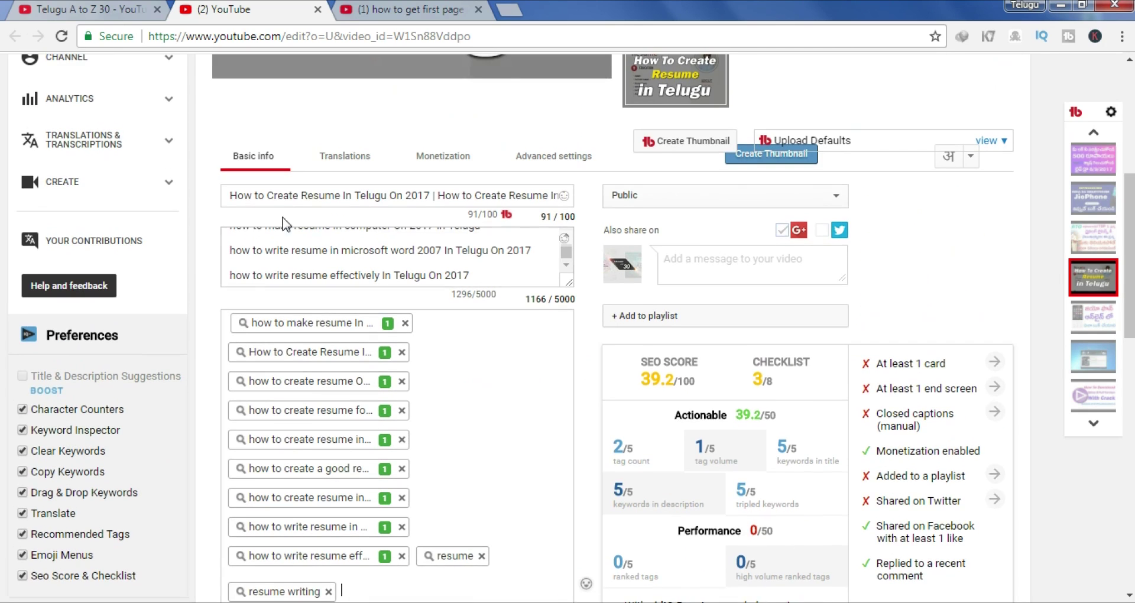
left_click_drag(229, 195, 340, 201)
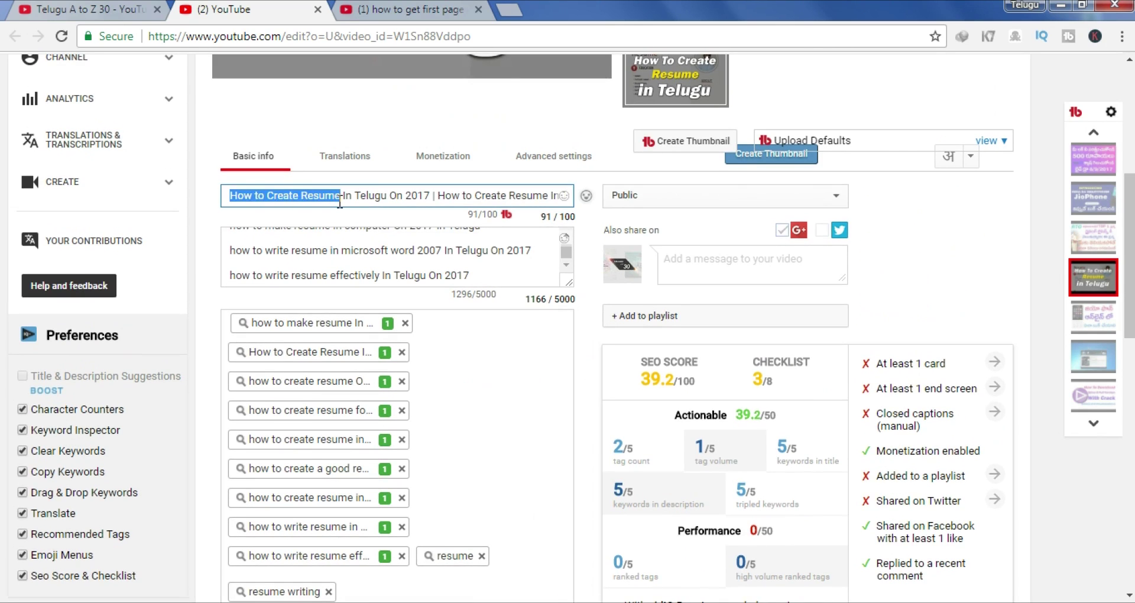
left_click(340, 201)
scroll(351, 237, "down", 2)
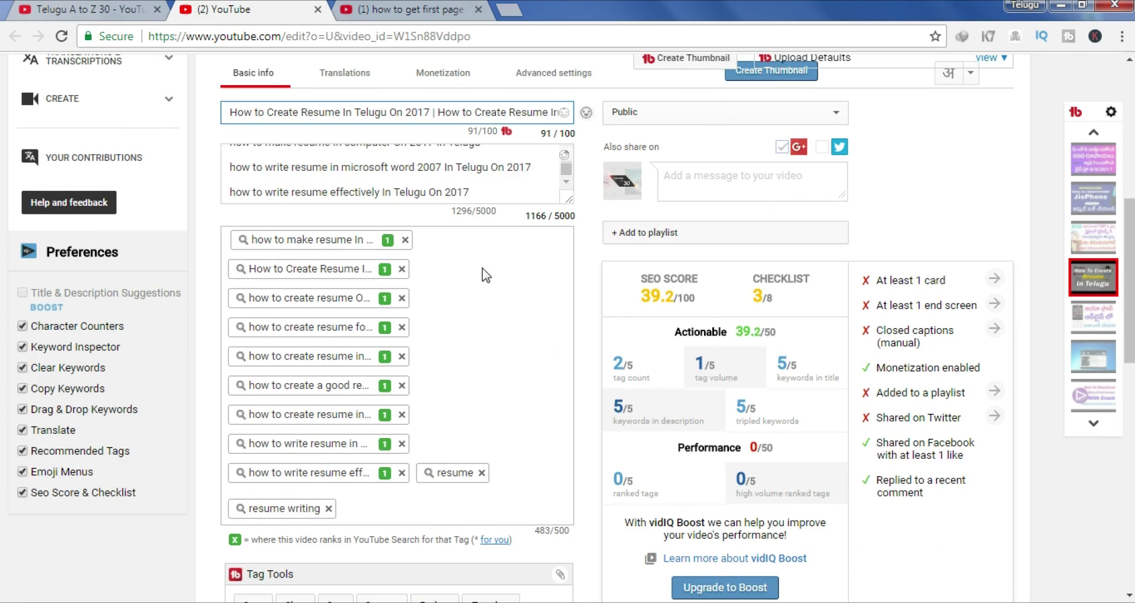
scroll(485, 272, "down", 4)
scroll(344, 271, "up", 4)
left_click_drag(383, 475, 381, 467)
scroll(382, 467, "up", 3)
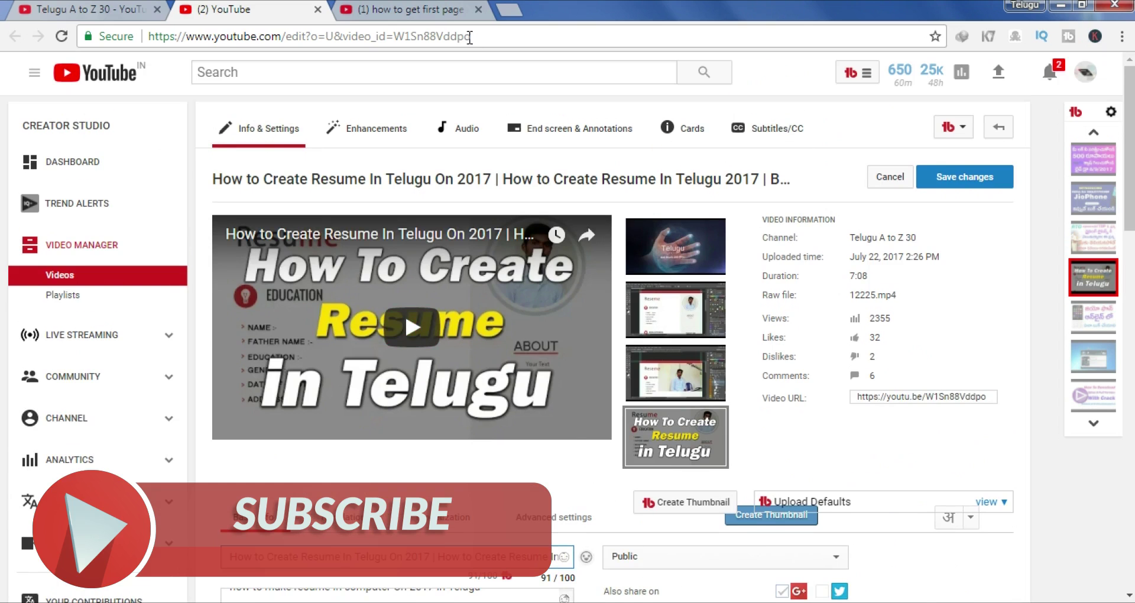
scroll(535, 453, "down", 5)
scroll(510, 463, "down", 3)
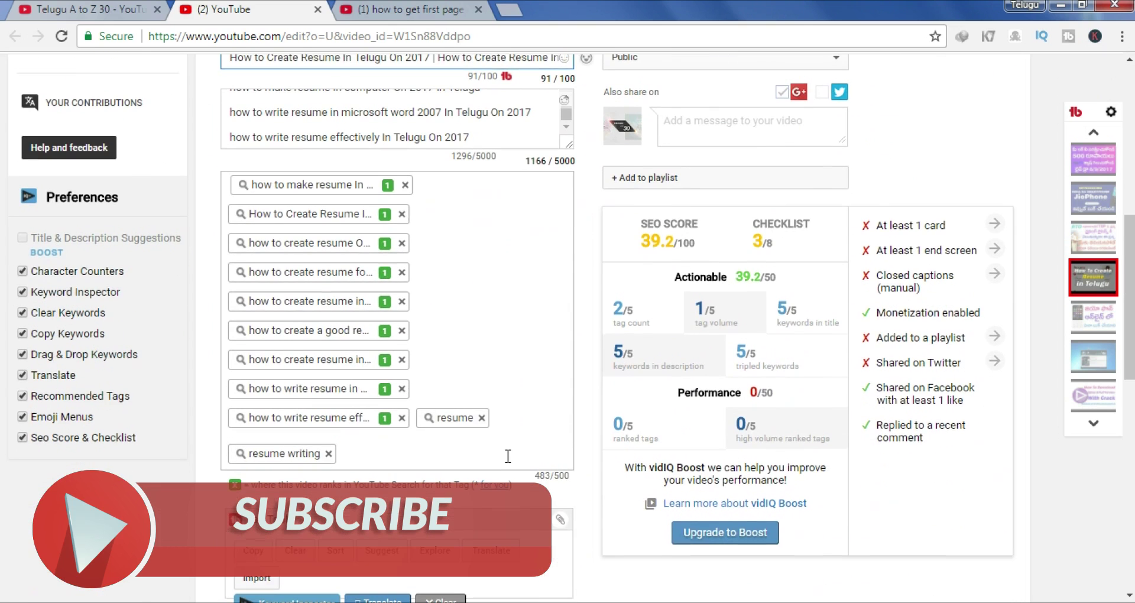